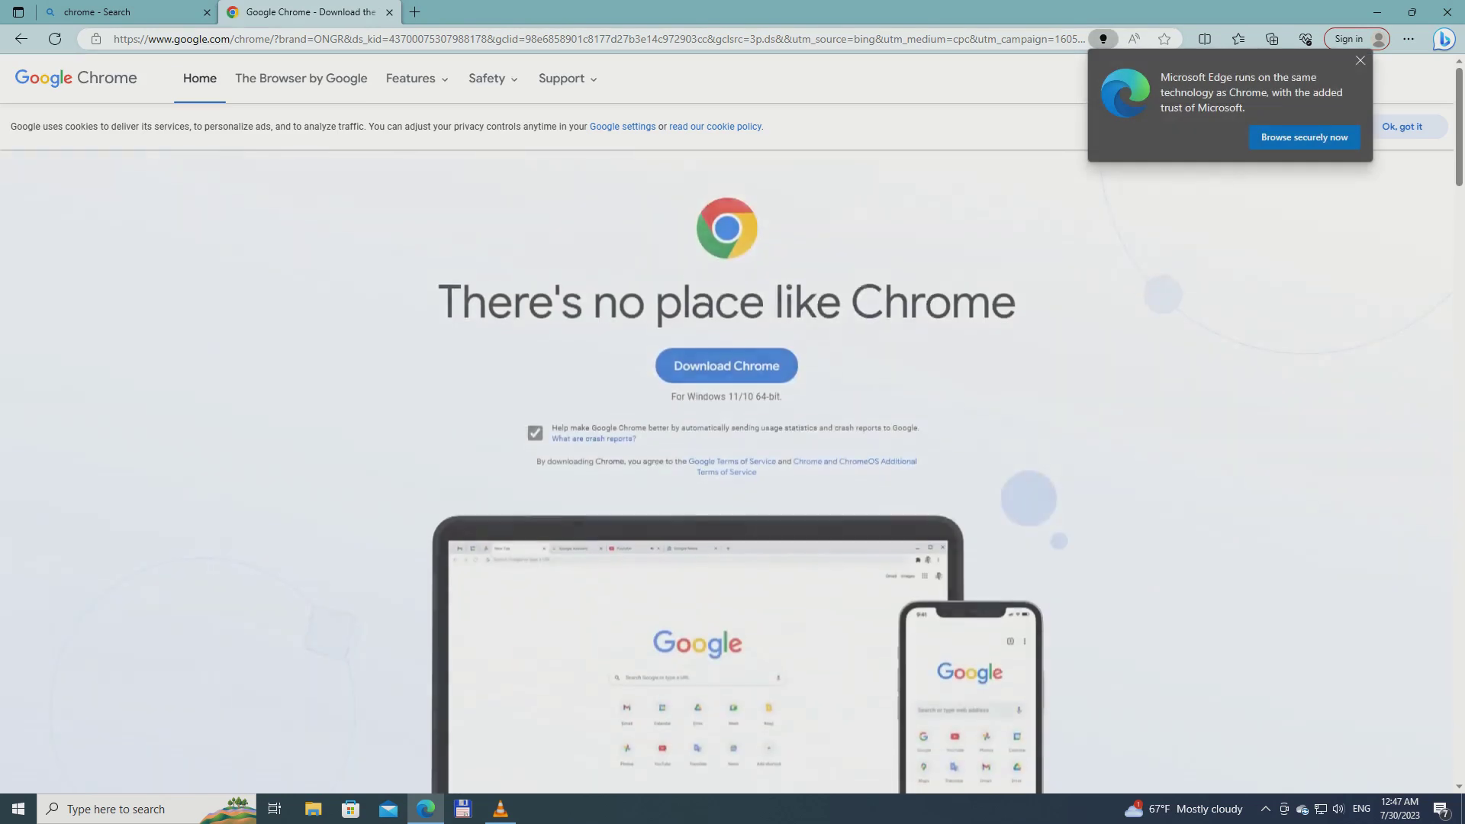
left_click(186, 39)
right_click(183, 37)
left_click(183, 37)
triple_click(187, 39)
left_click(187, 38)
left_click(214, 389)
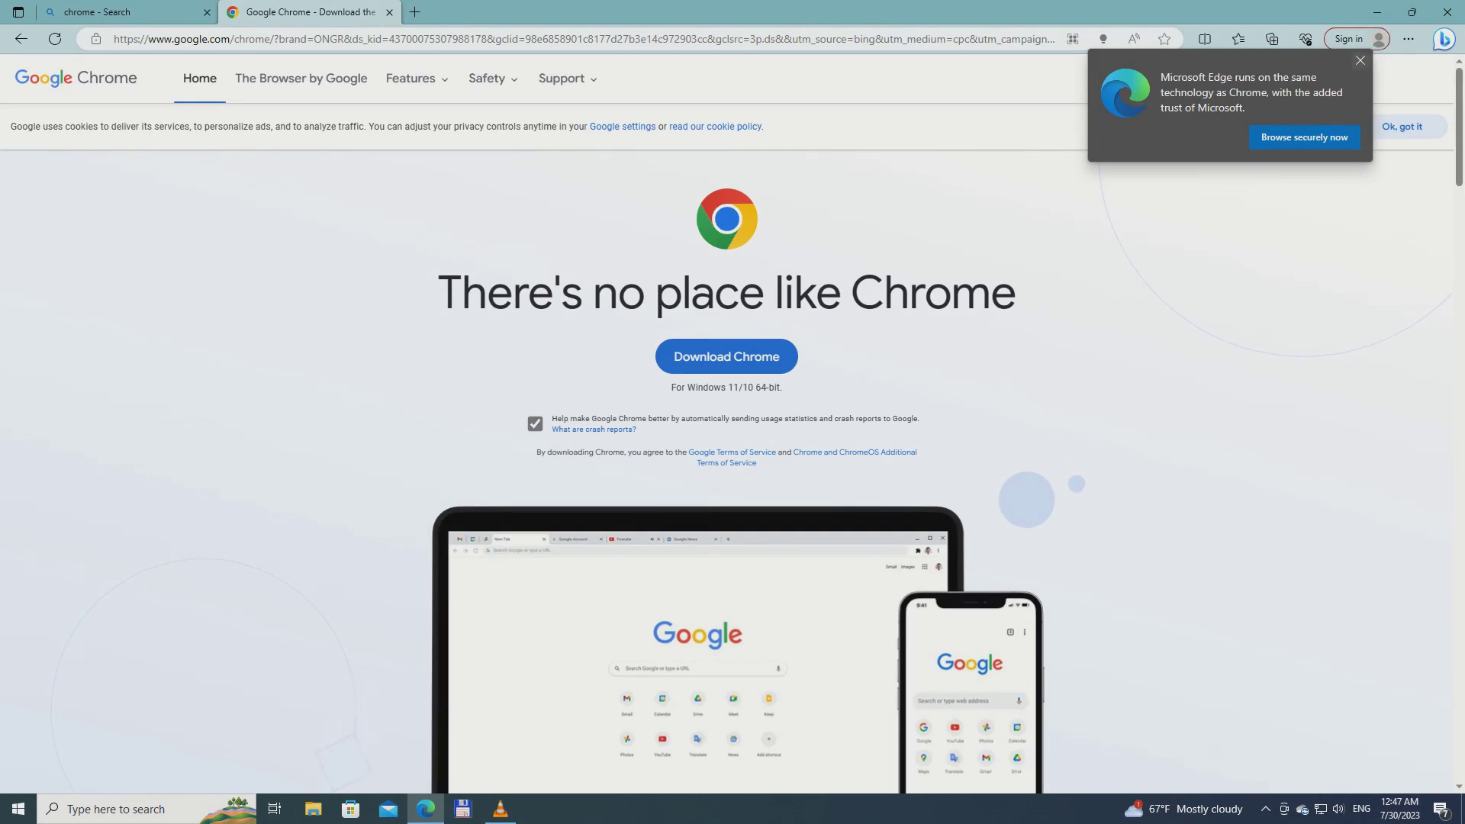
Step: Download the Chrome installer for Windows 11/10 64-bit from the Google Chrome page
scroll(724, 489, "down", 3)
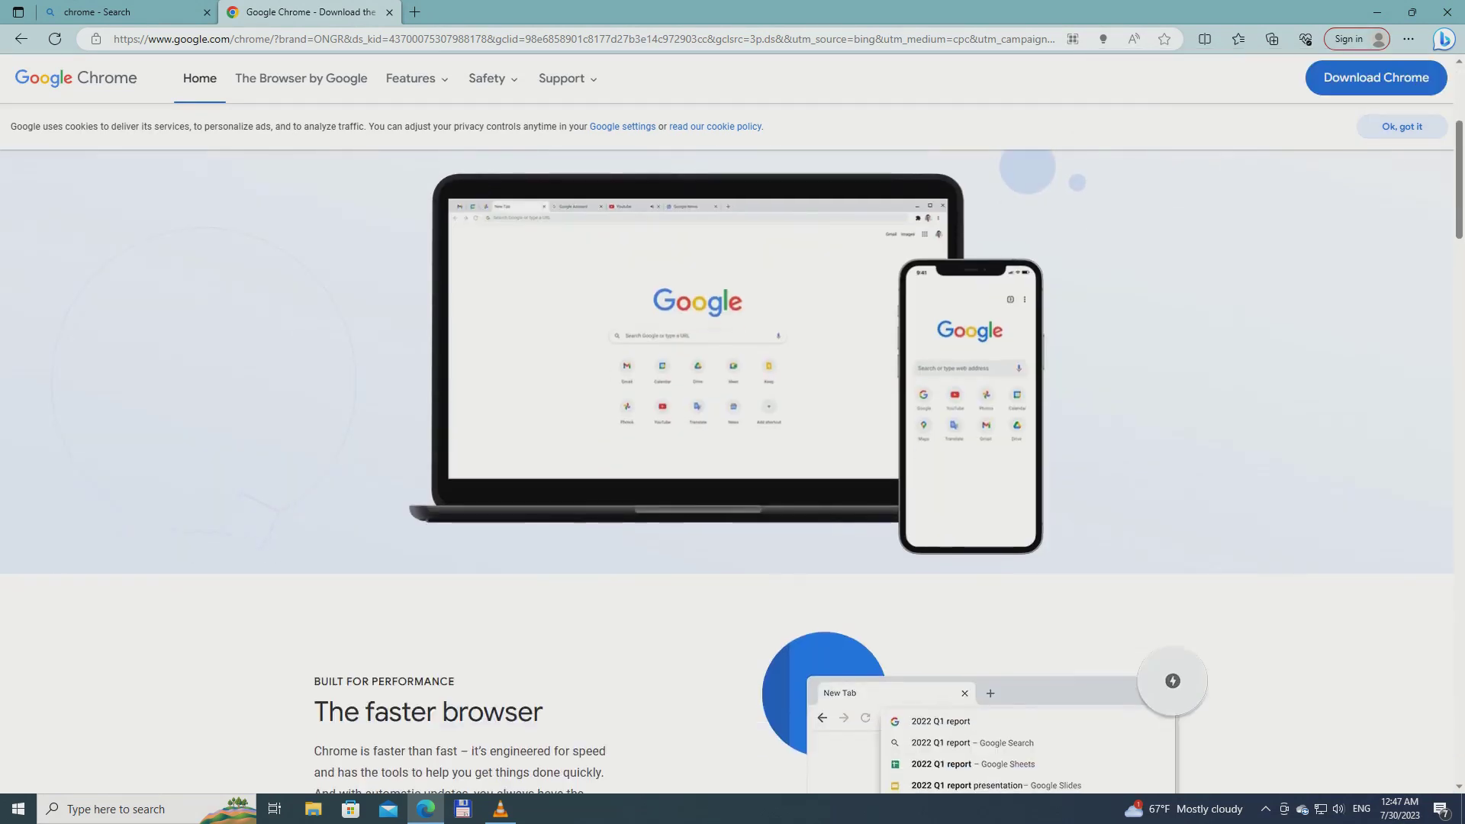
scroll(725, 488, "up", 4)
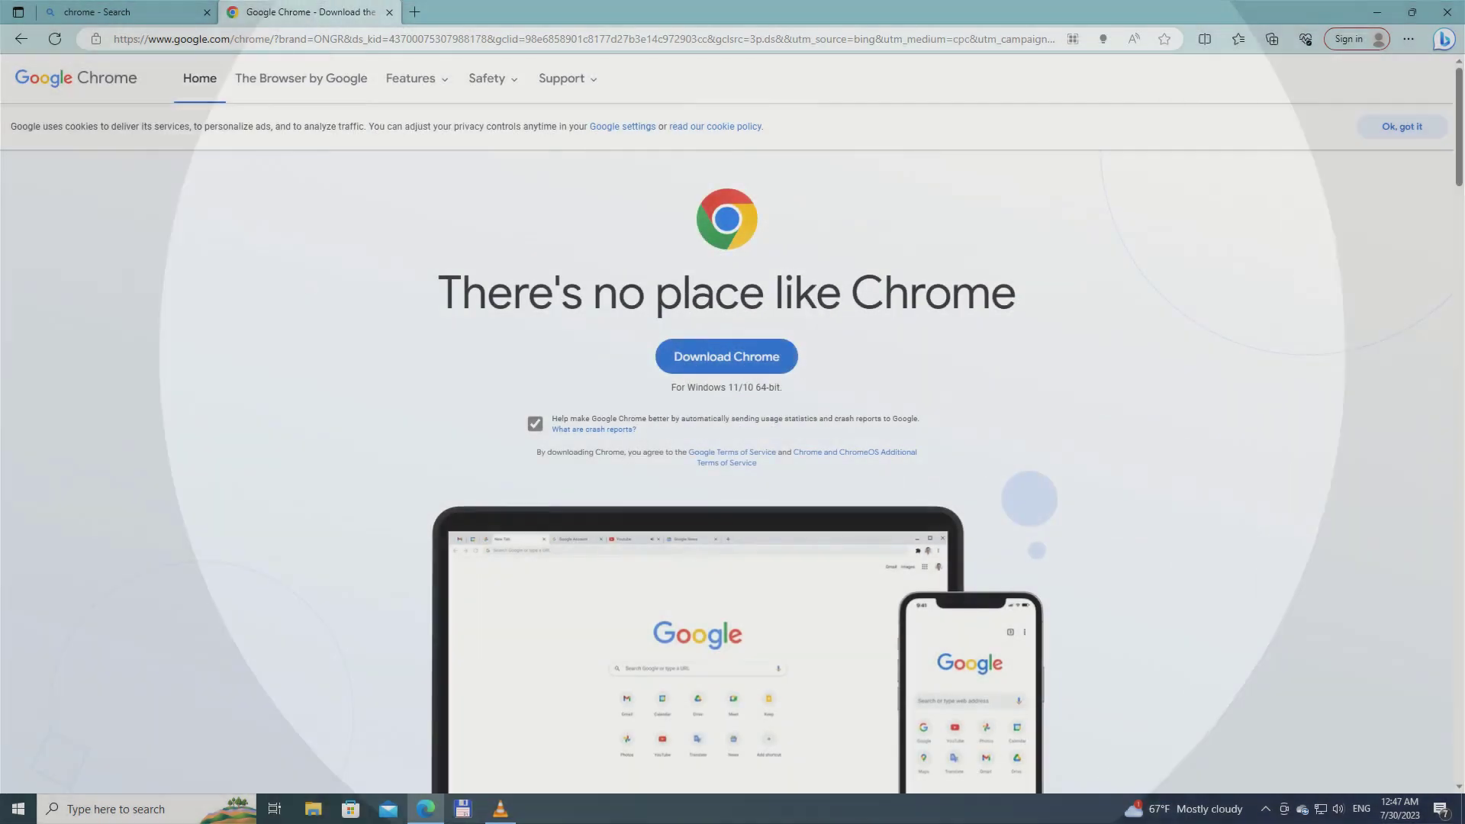
left_click(726, 356)
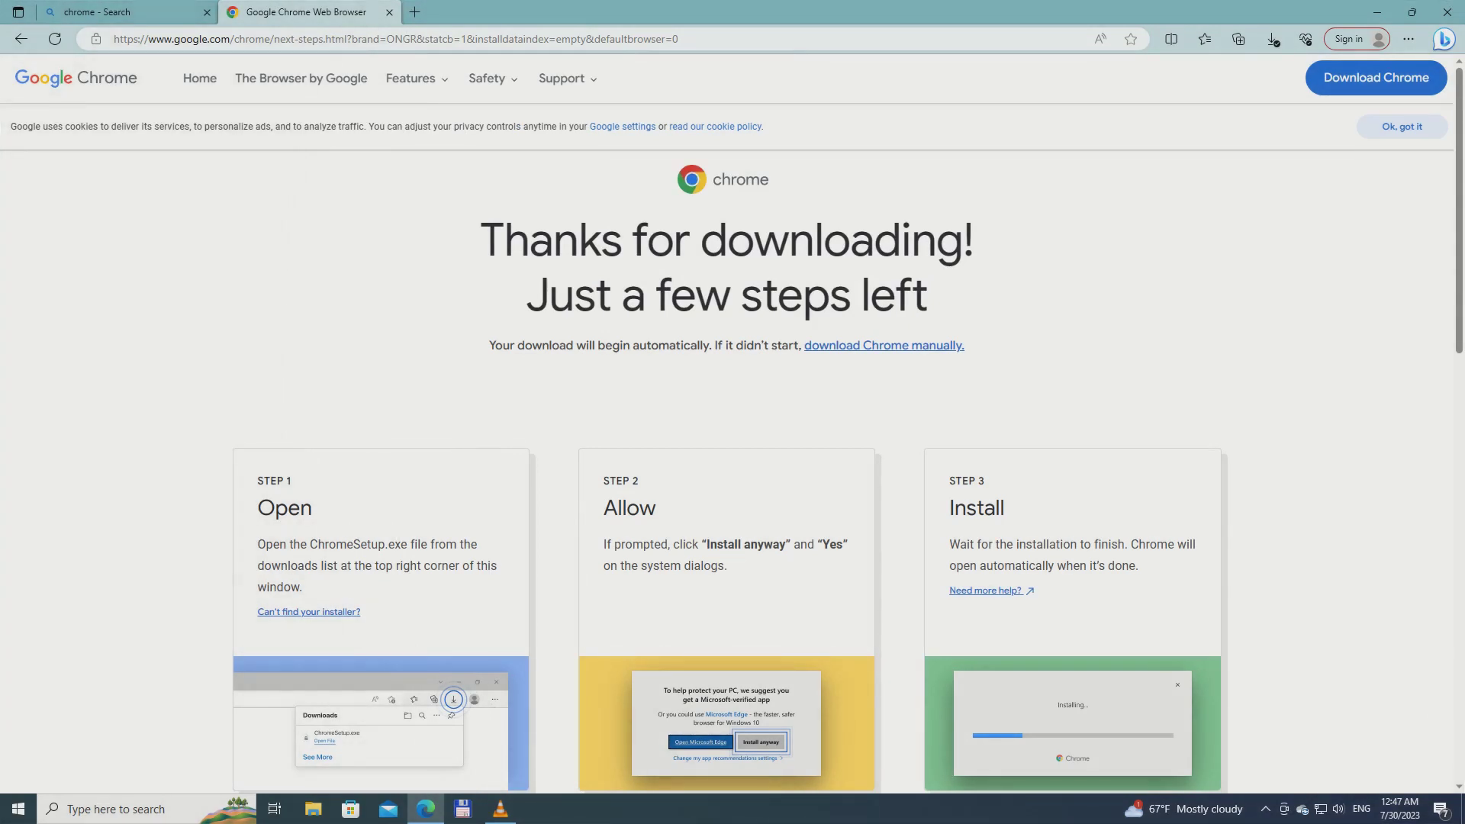
Step: Show the downloaded ChromeSetup.exe in its folder and run it as administrator
left_click(1272, 39)
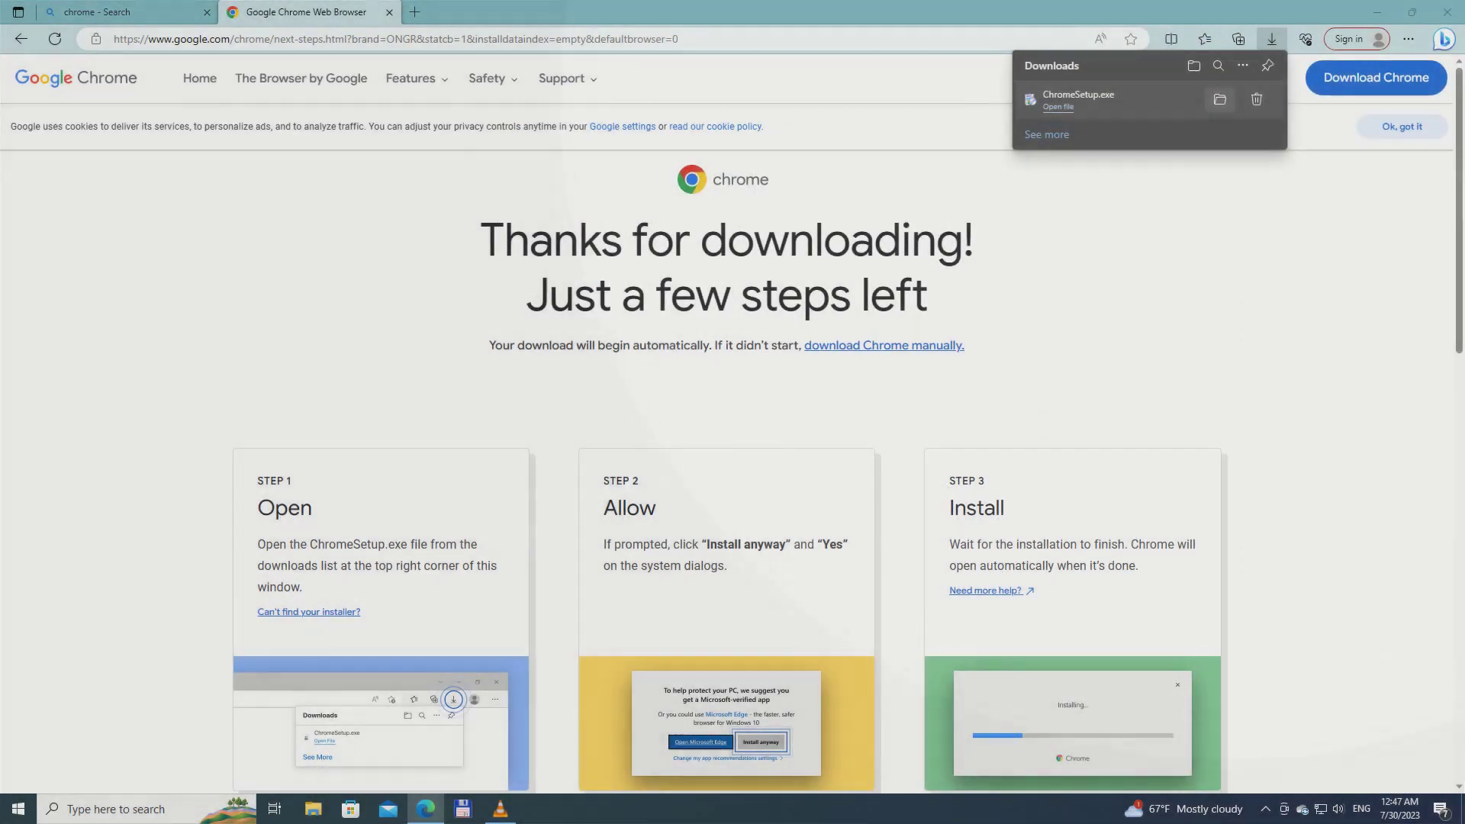
left_click(1219, 100)
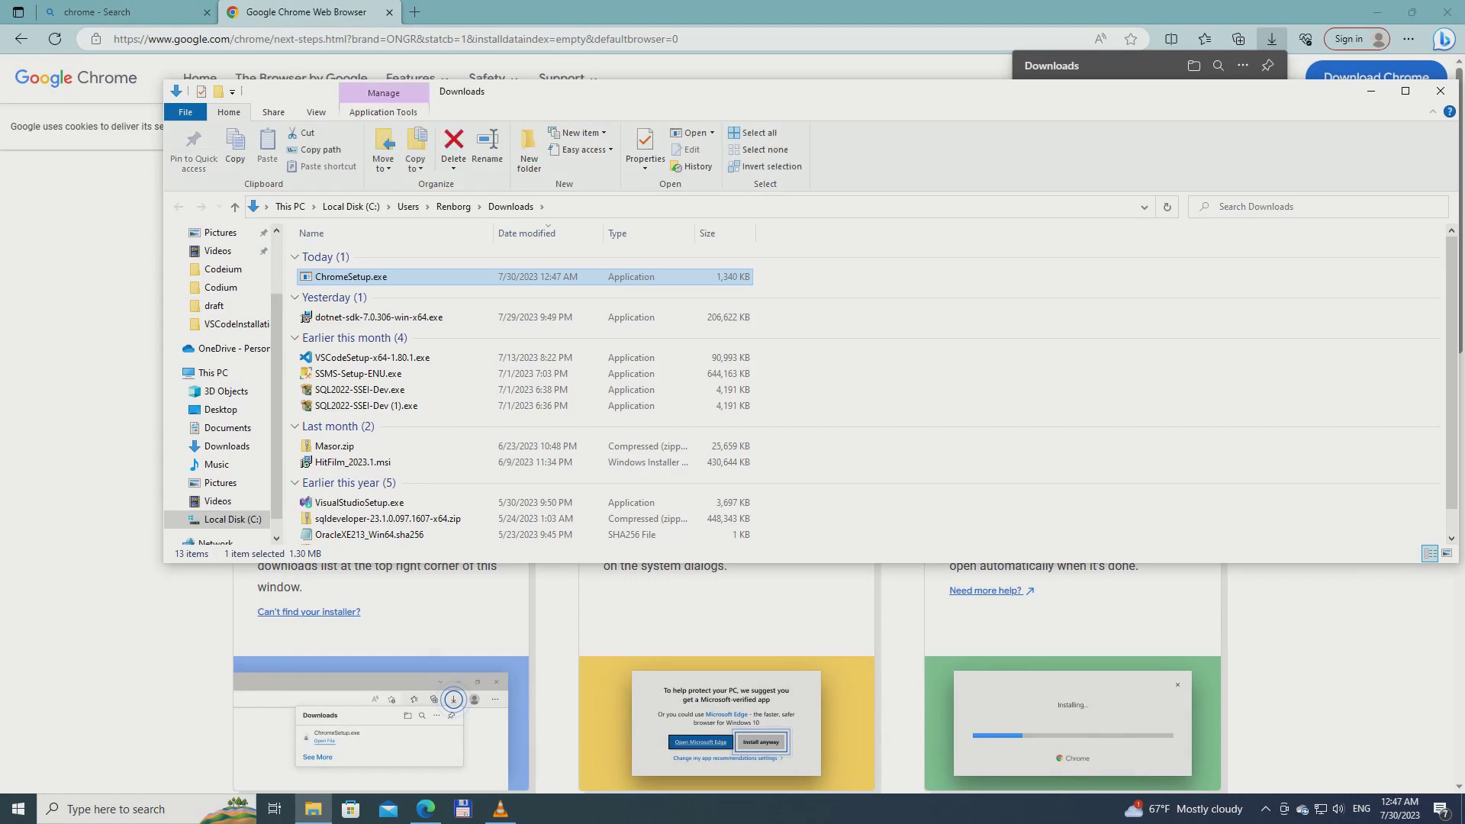
right_click(409, 277)
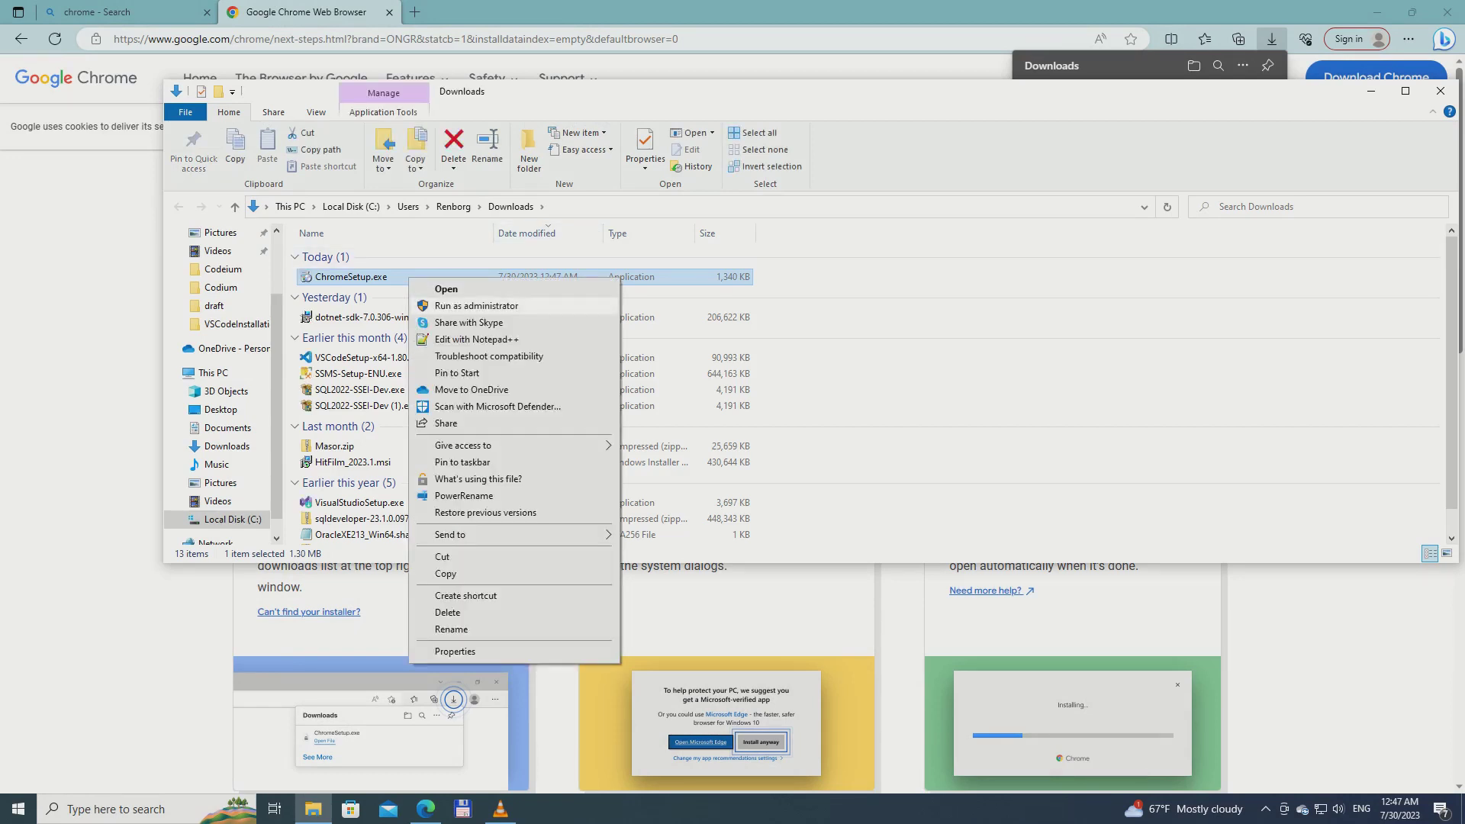
left_click(476, 305)
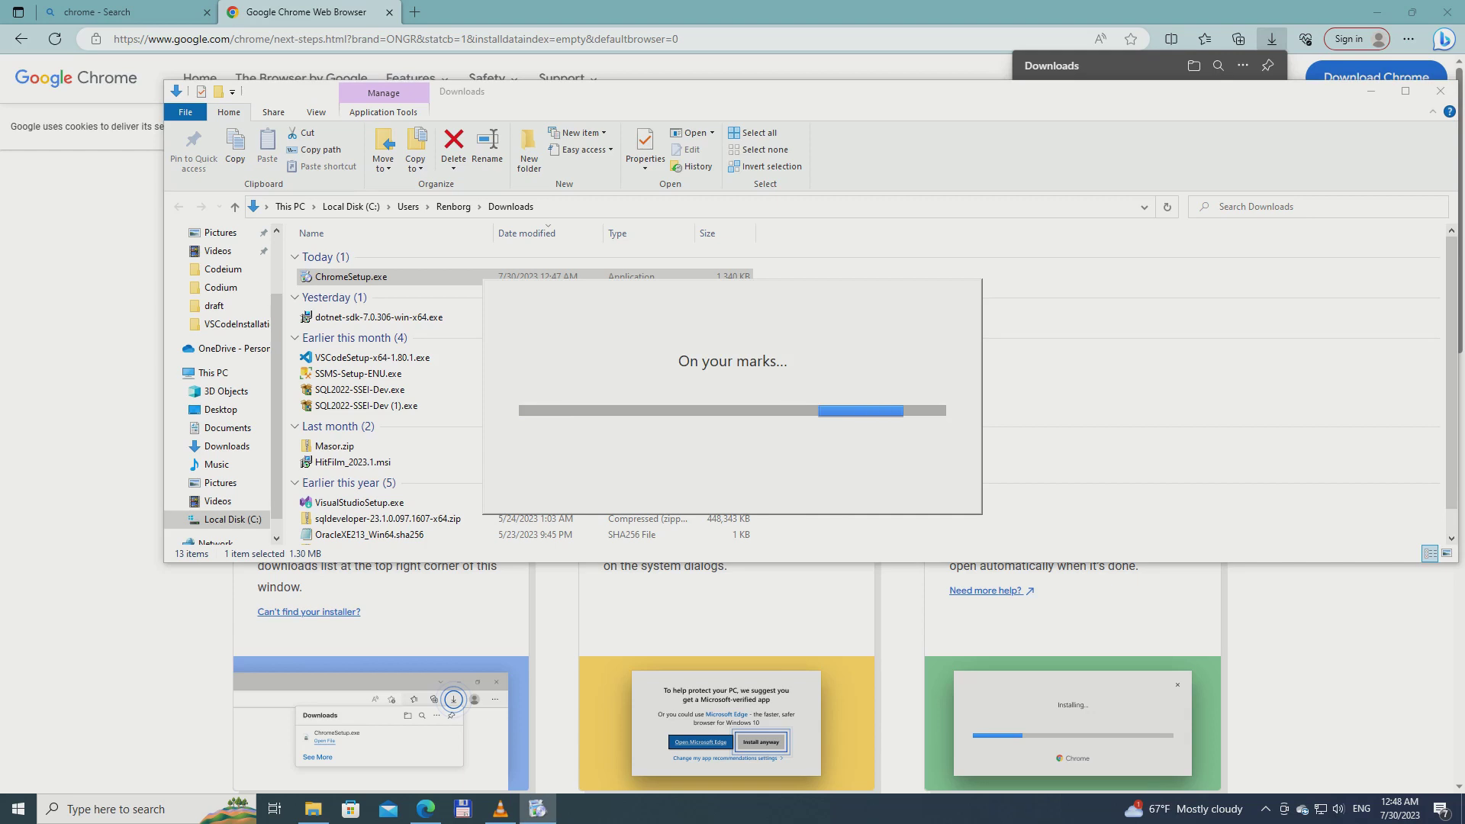
Step: Close the Edge browser window and the Downloads folder window
left_click(1448, 12)
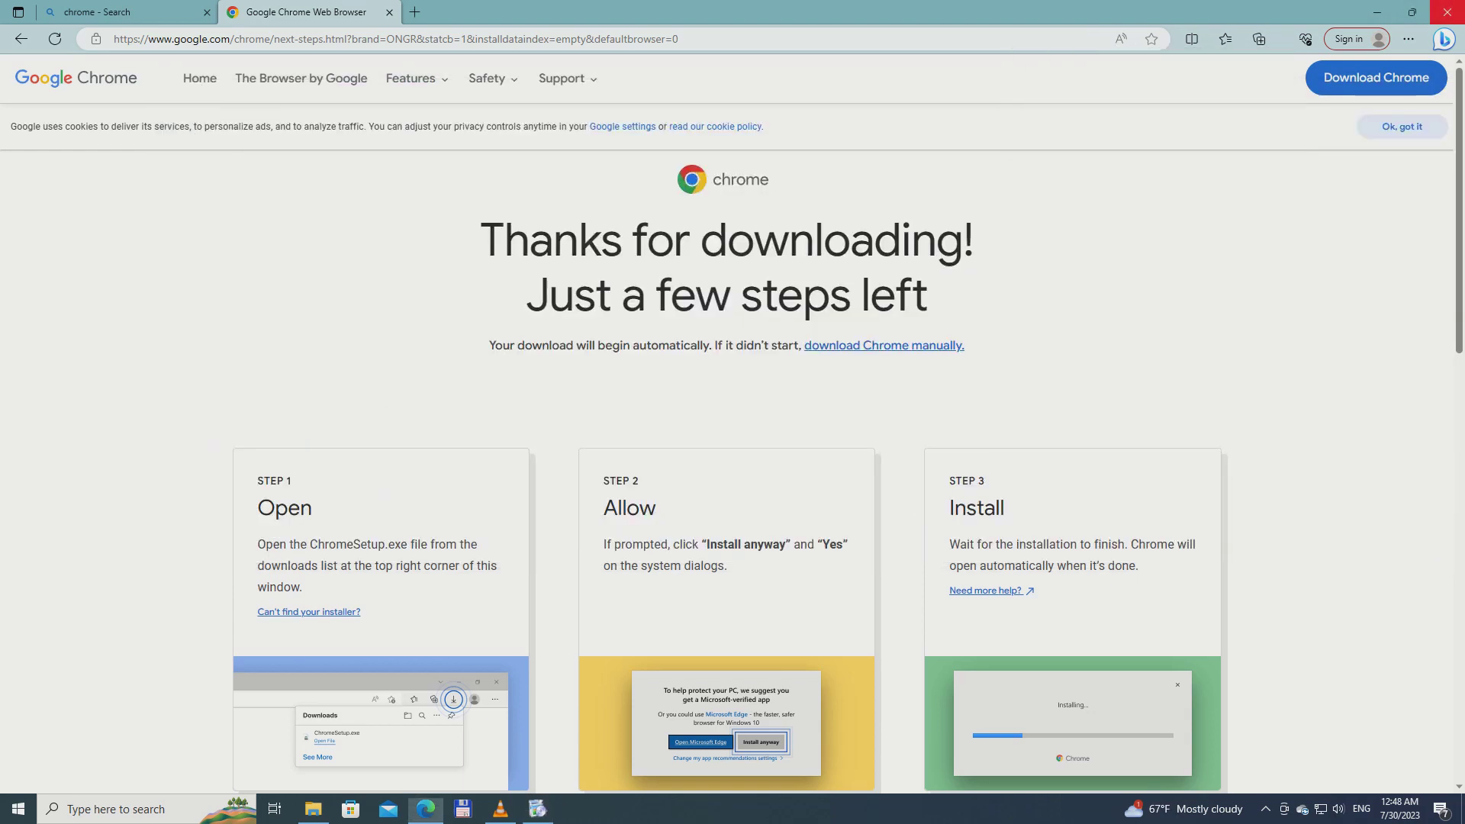
left_click_drag(916, 92, 583, 262)
left_click(1108, 261)
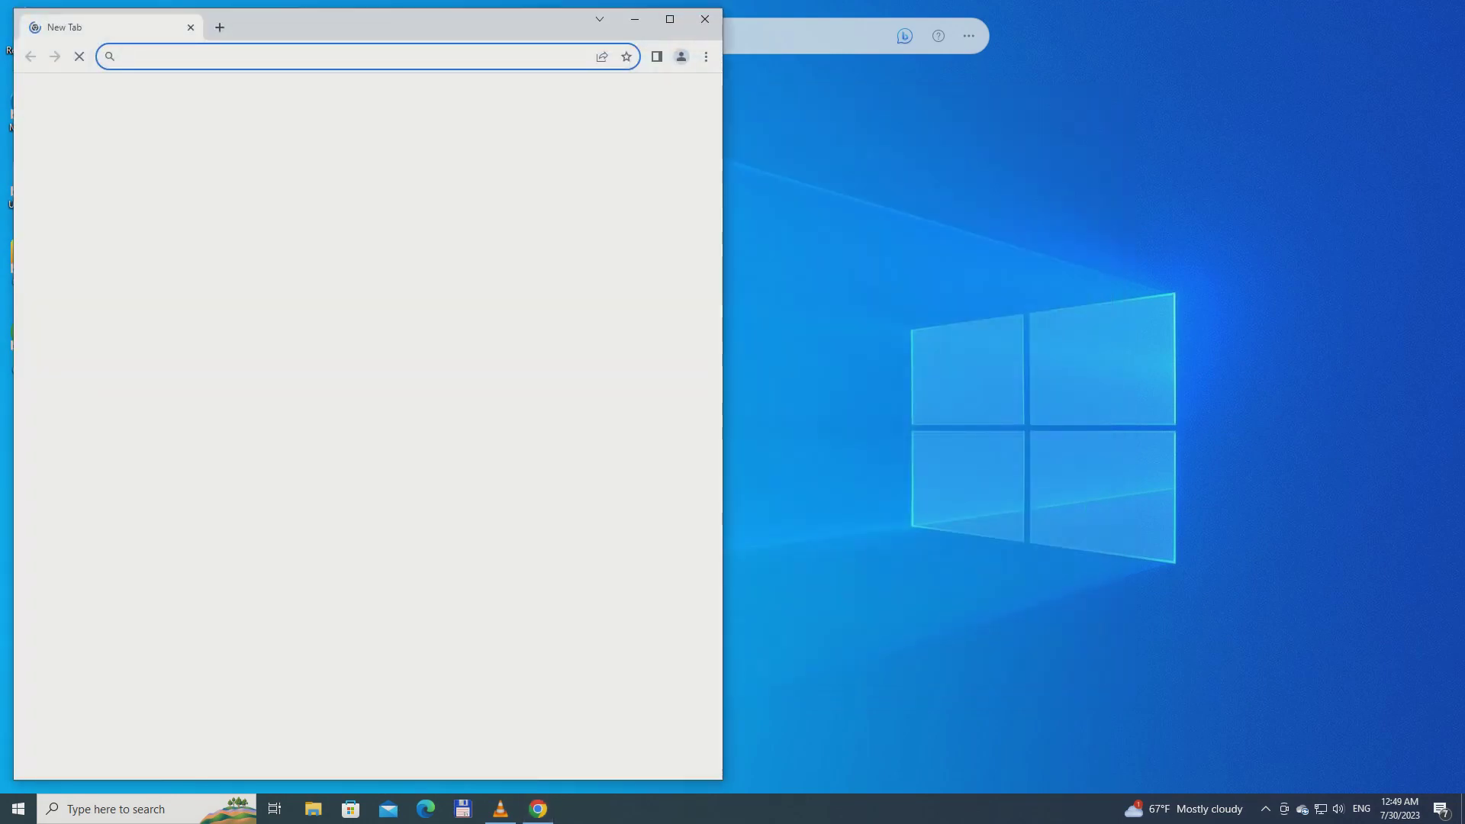
Step: Move the newly opened Chrome window to about the middle of the desktop
left_click_drag(412, 21, 728, 92)
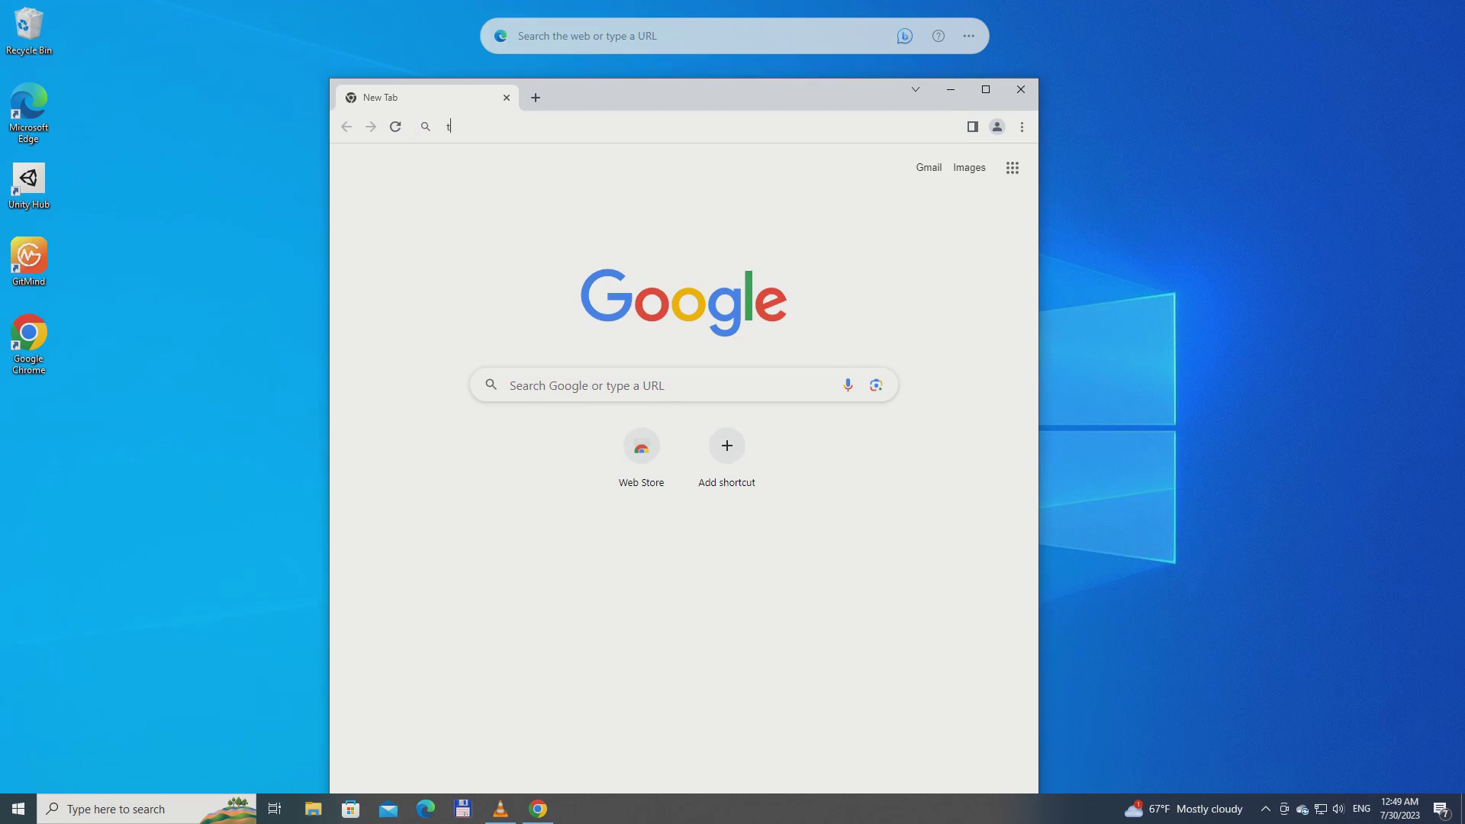
type("test")
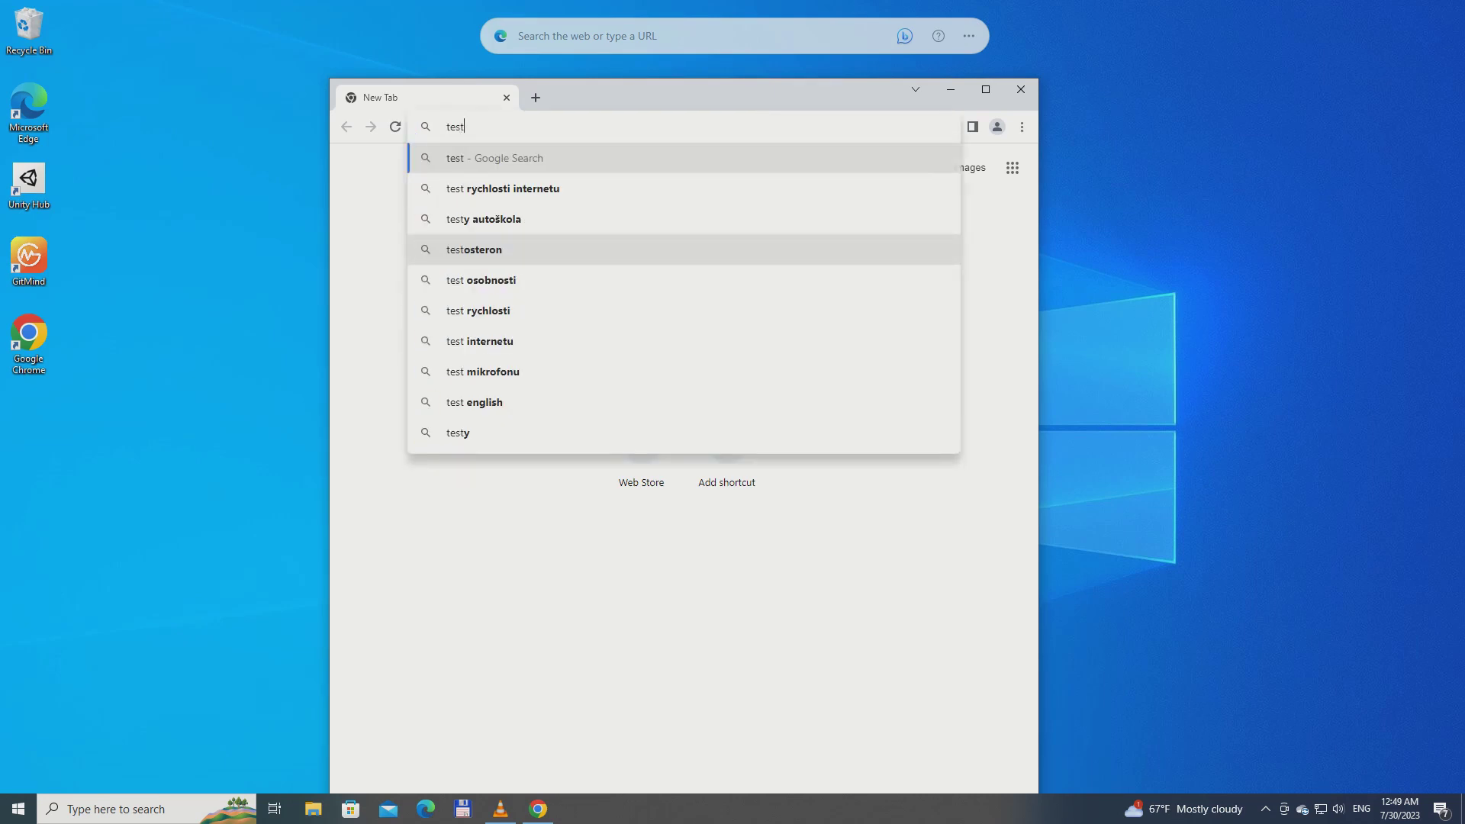
key("BackSpace")
key("BackSpace")
key("BackSpace")
key("BackSpace")
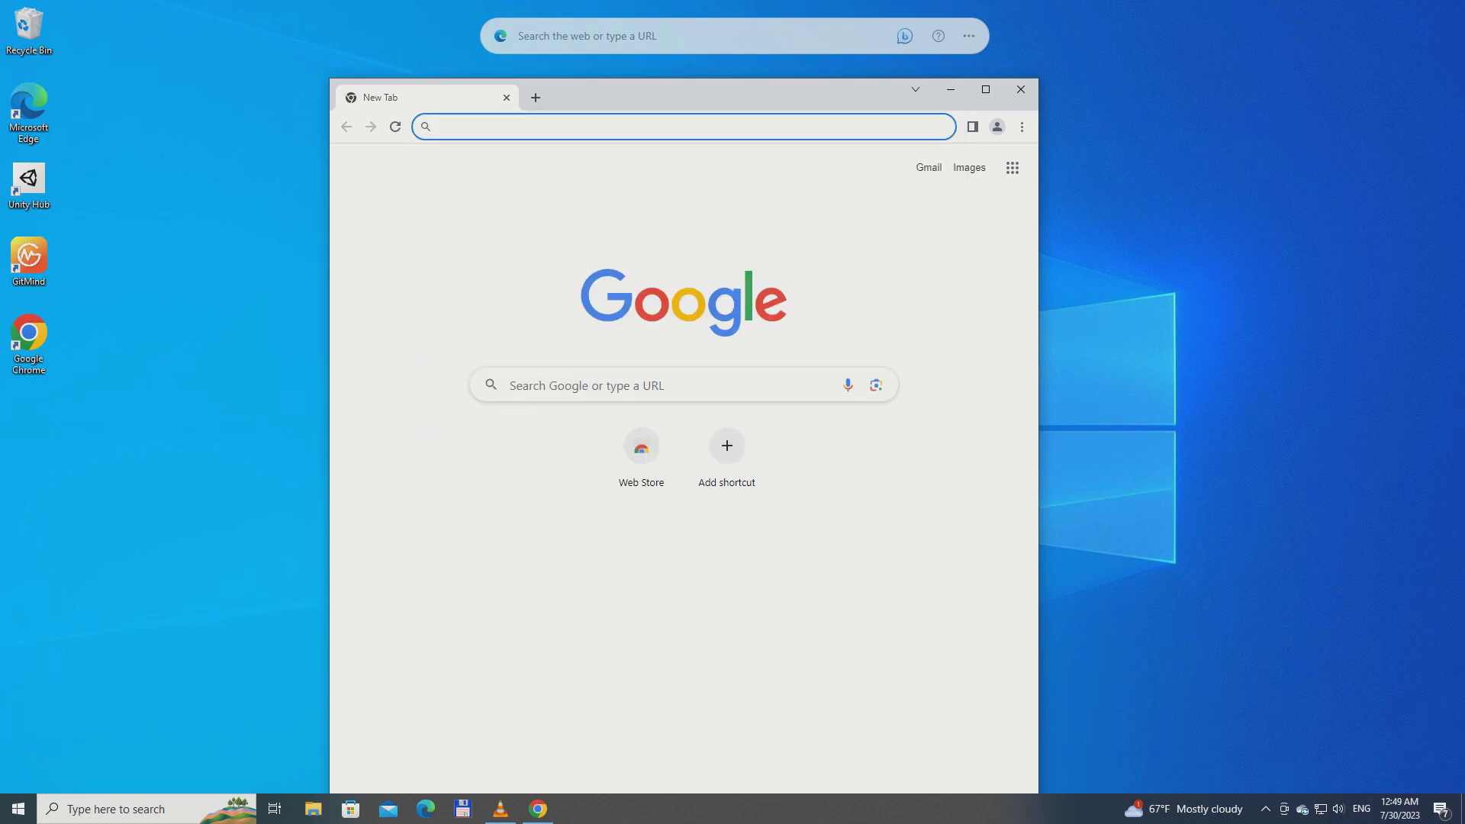
Step: Go to yahoo.com in Chrome
type("zahoo")
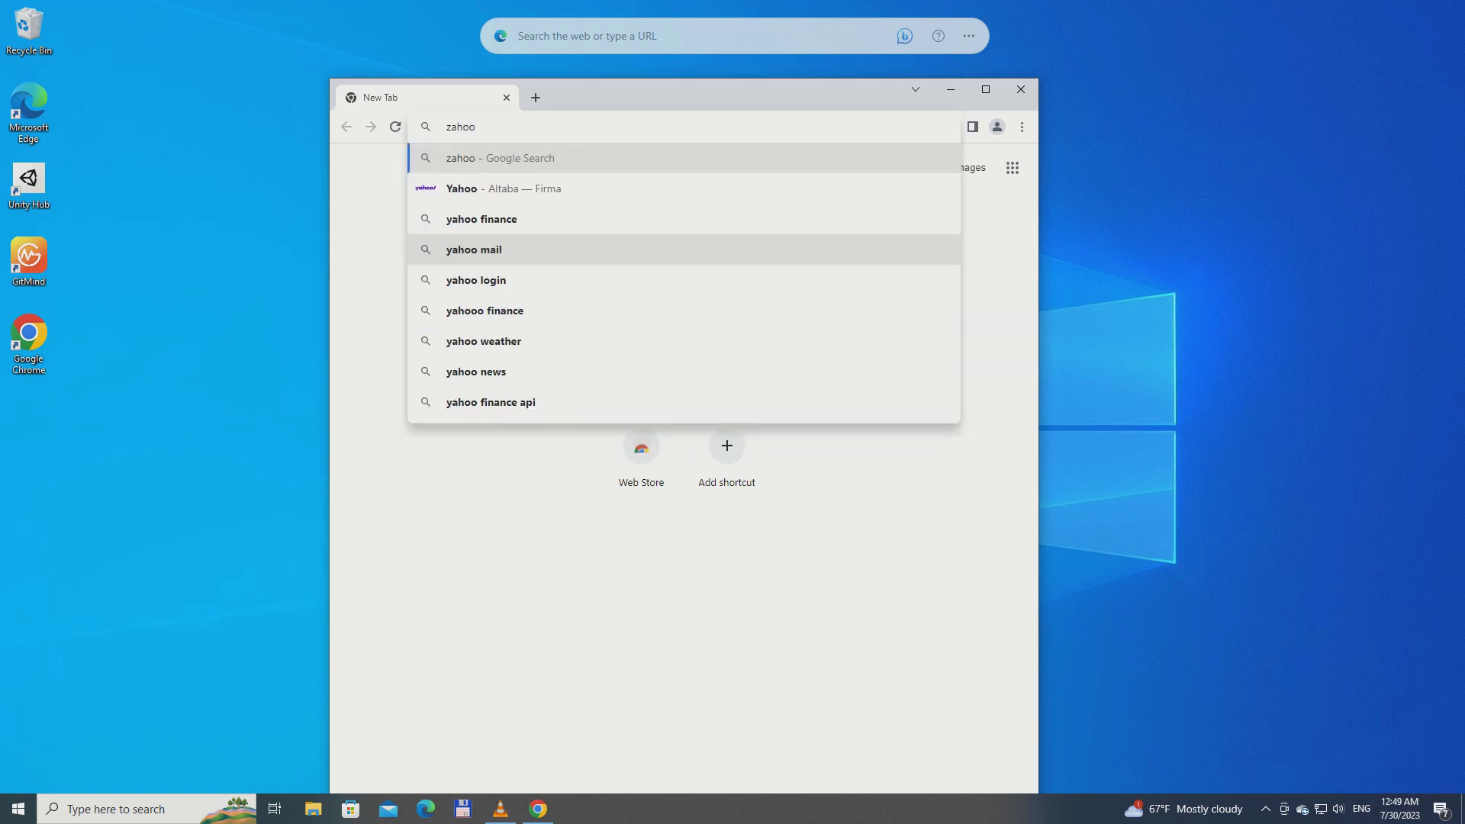
key("Down")
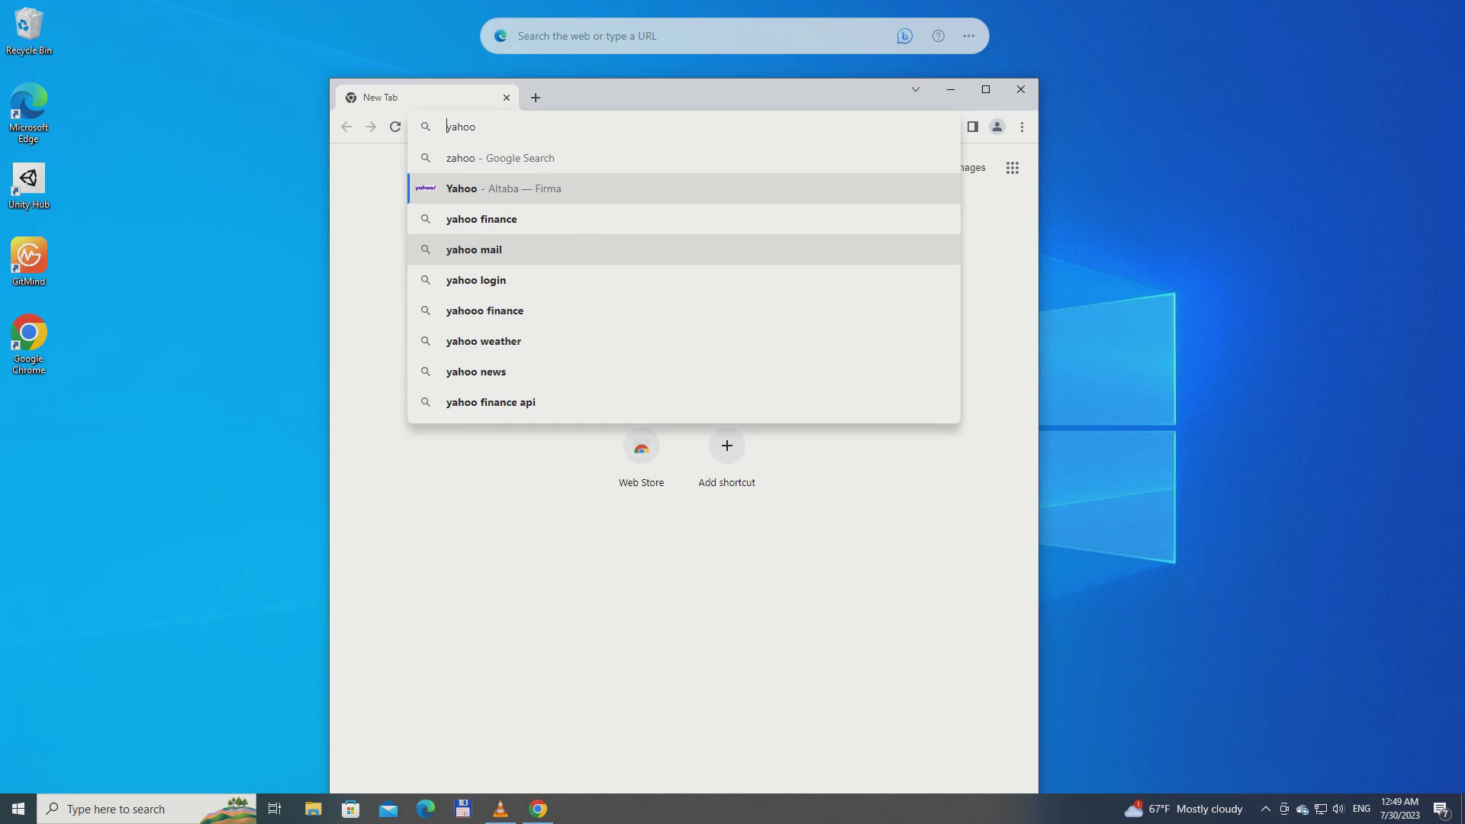
type(".com")
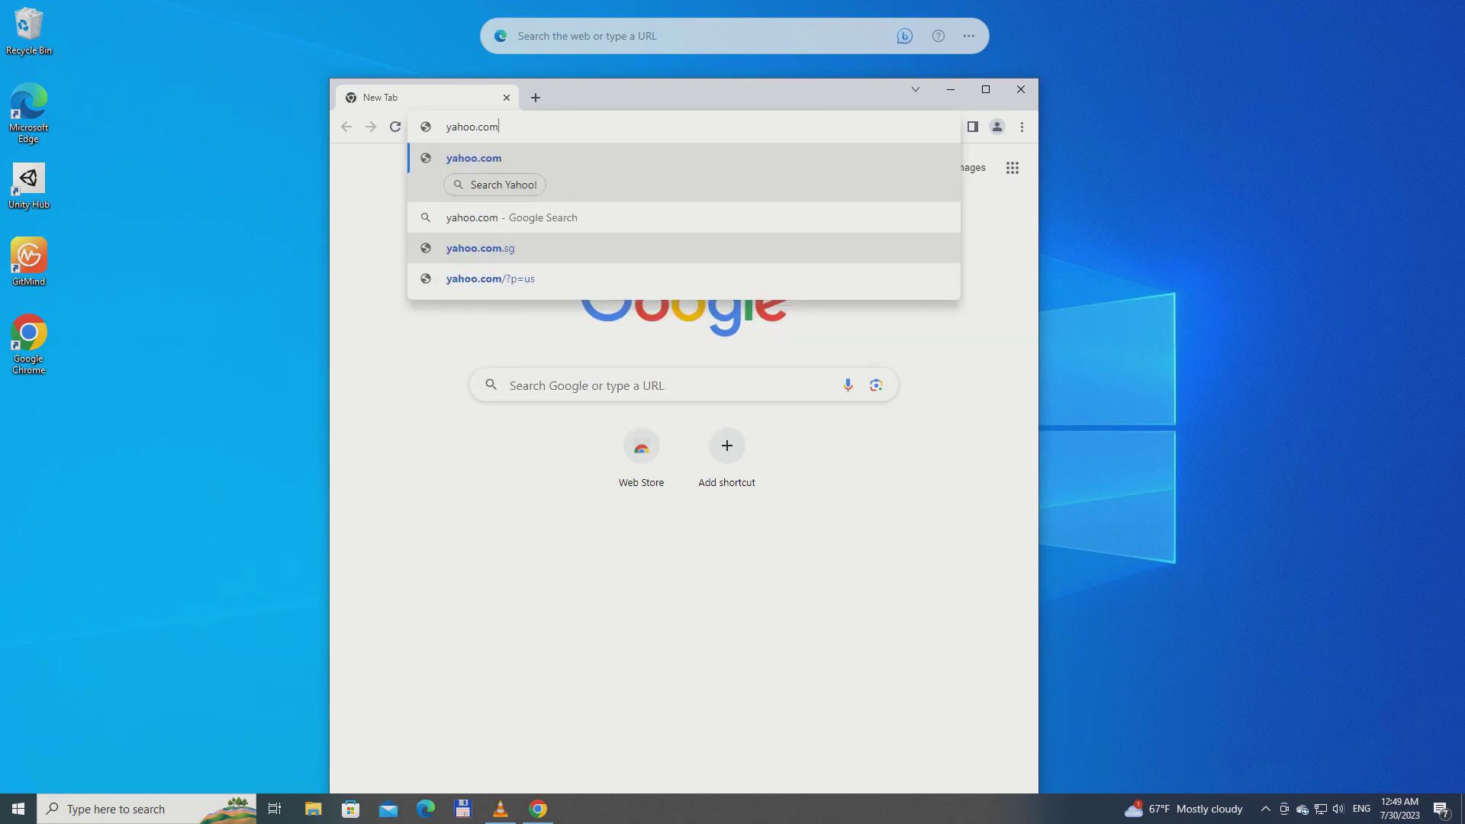
key("Return")
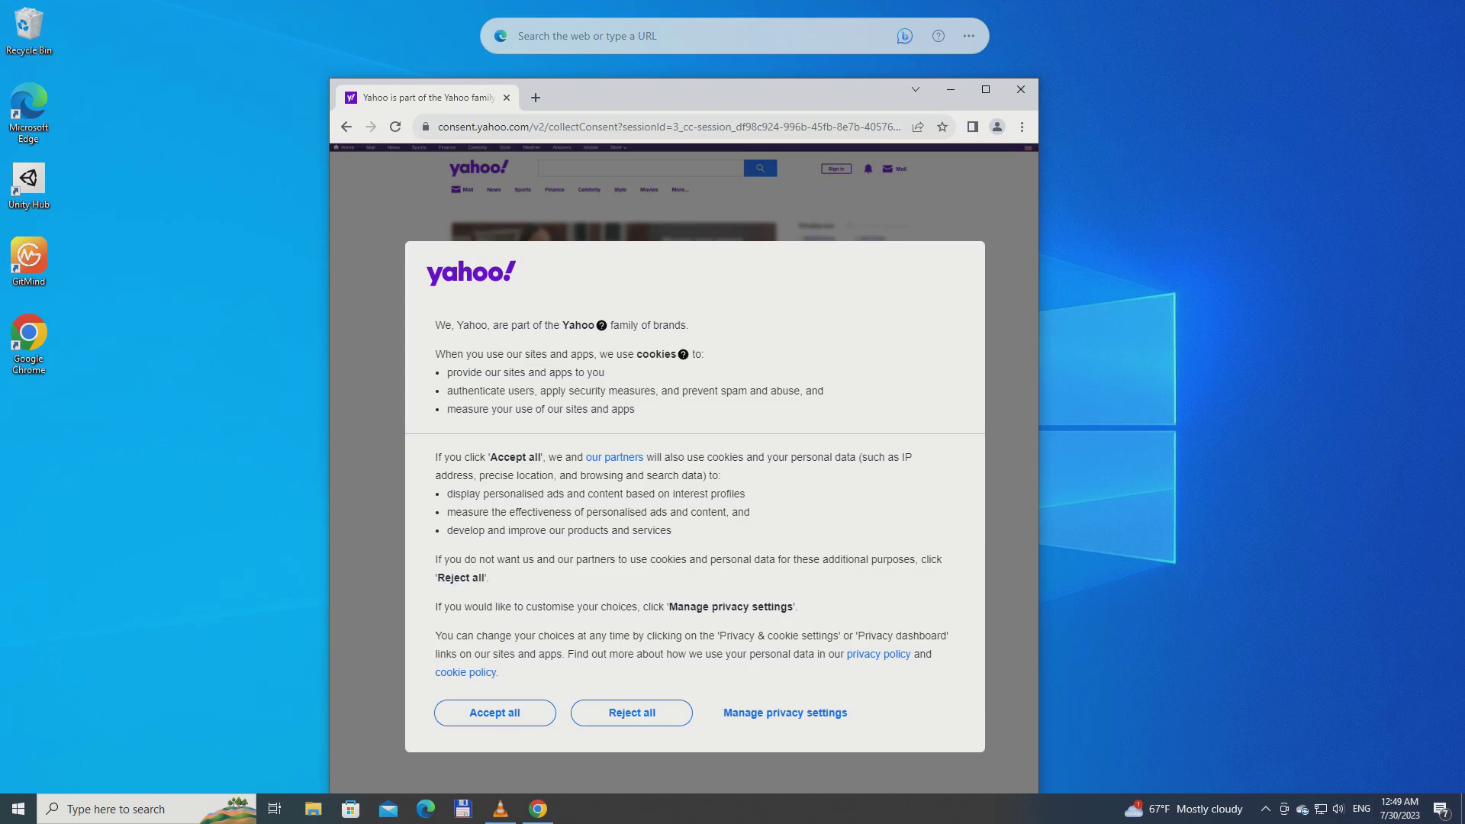
Step: Replace the Yahoo tab with a new tab and search Google for "wikipedia en"
left_click(536, 97)
left_click(507, 97)
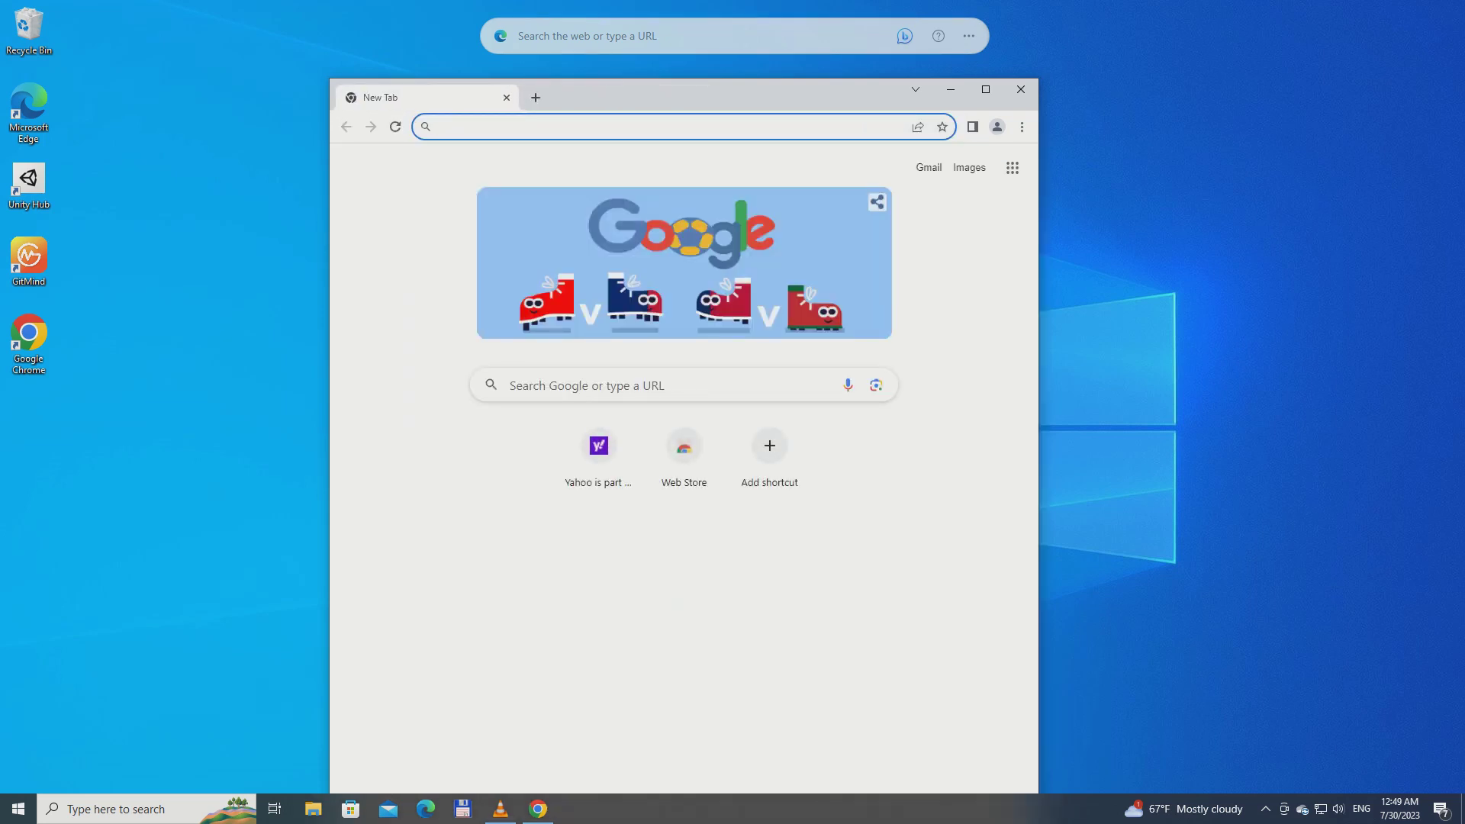
type("wikipedi")
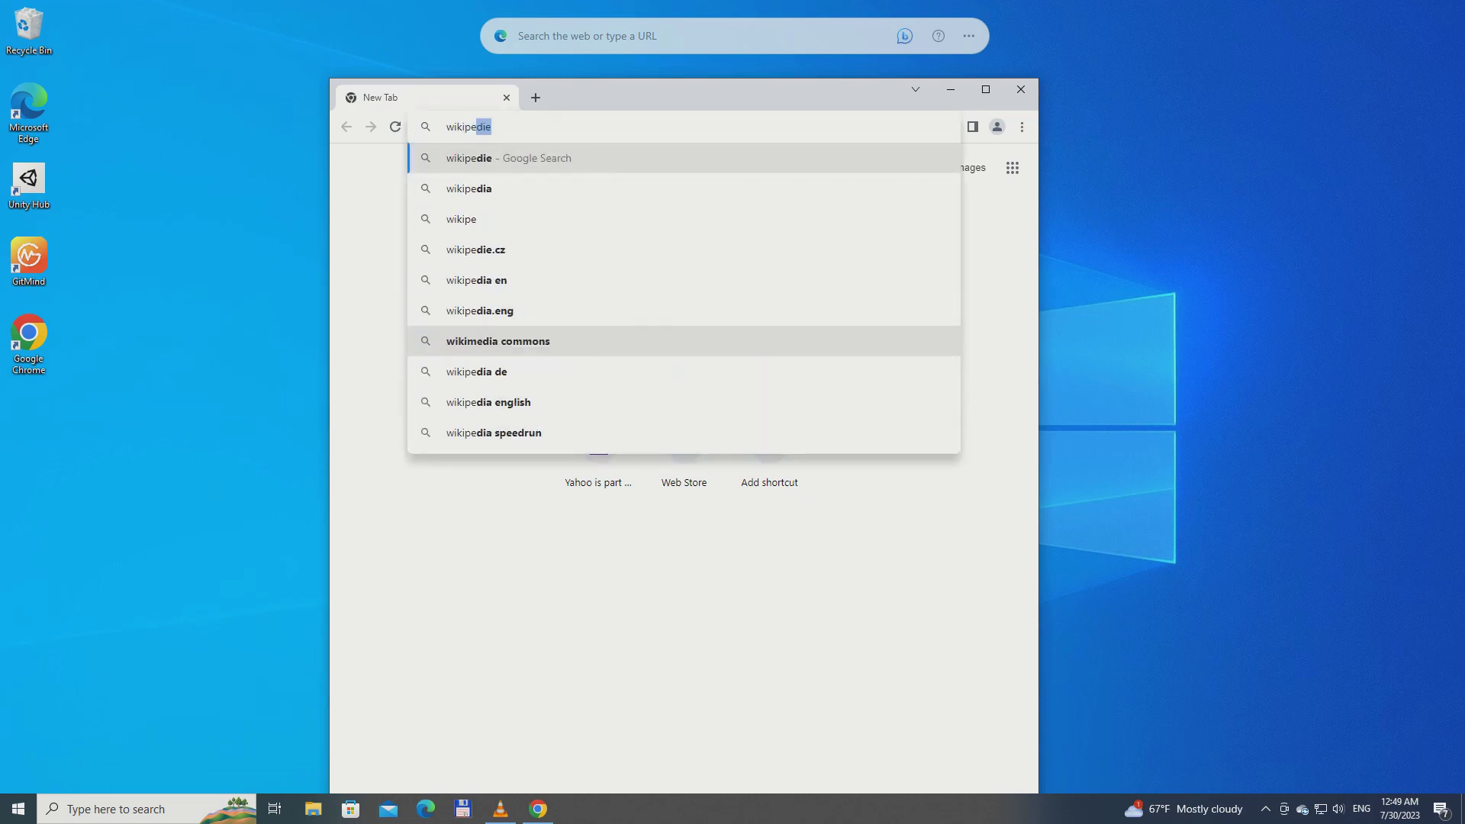
type("e")
key("BackSpace")
type("a en")
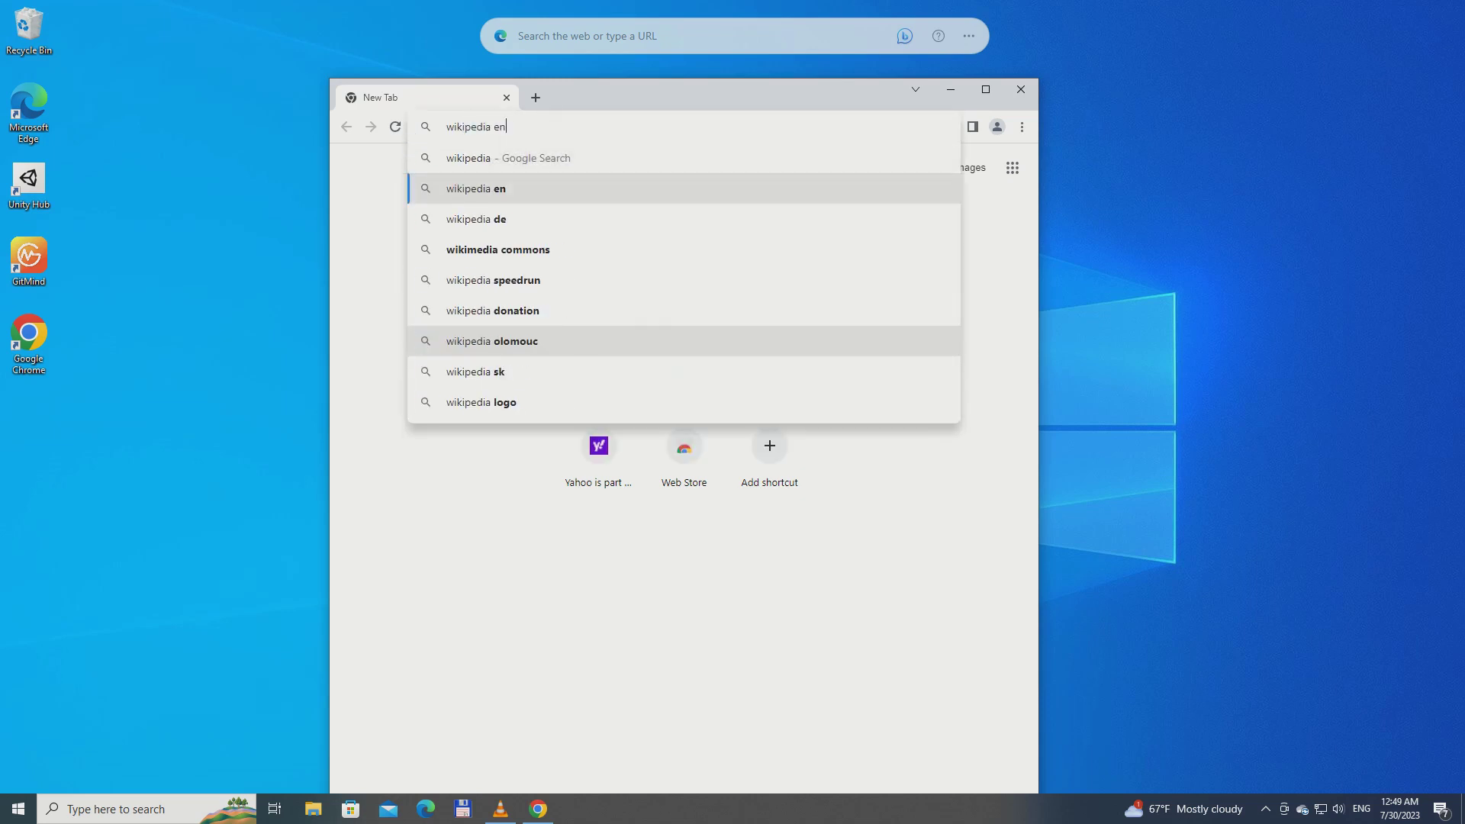
key("Return")
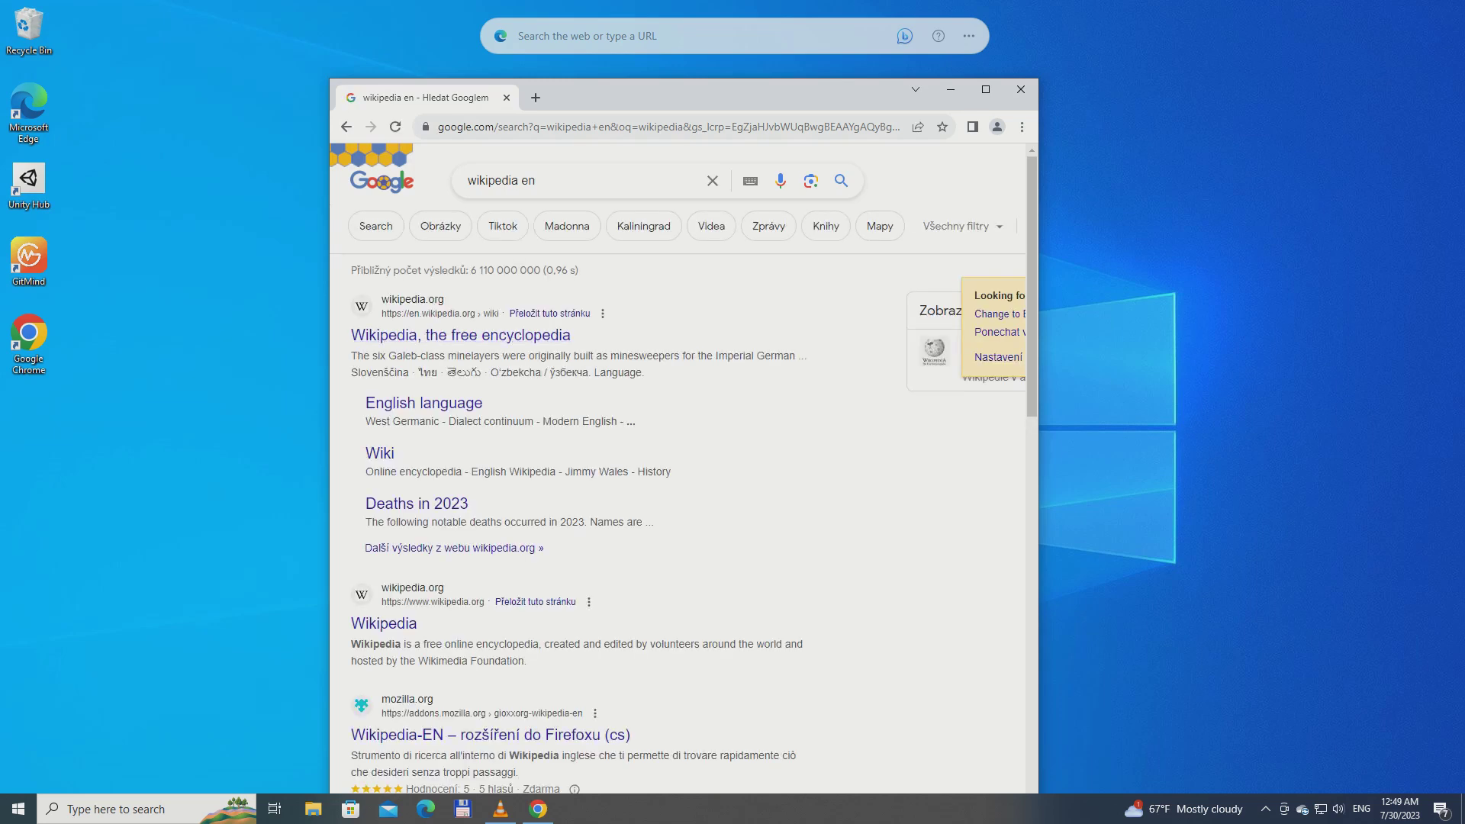
Step: Open the "Wikipedia, the free encyclopedia" result, look through the main page, and close the Chrome window
left_click(460, 334)
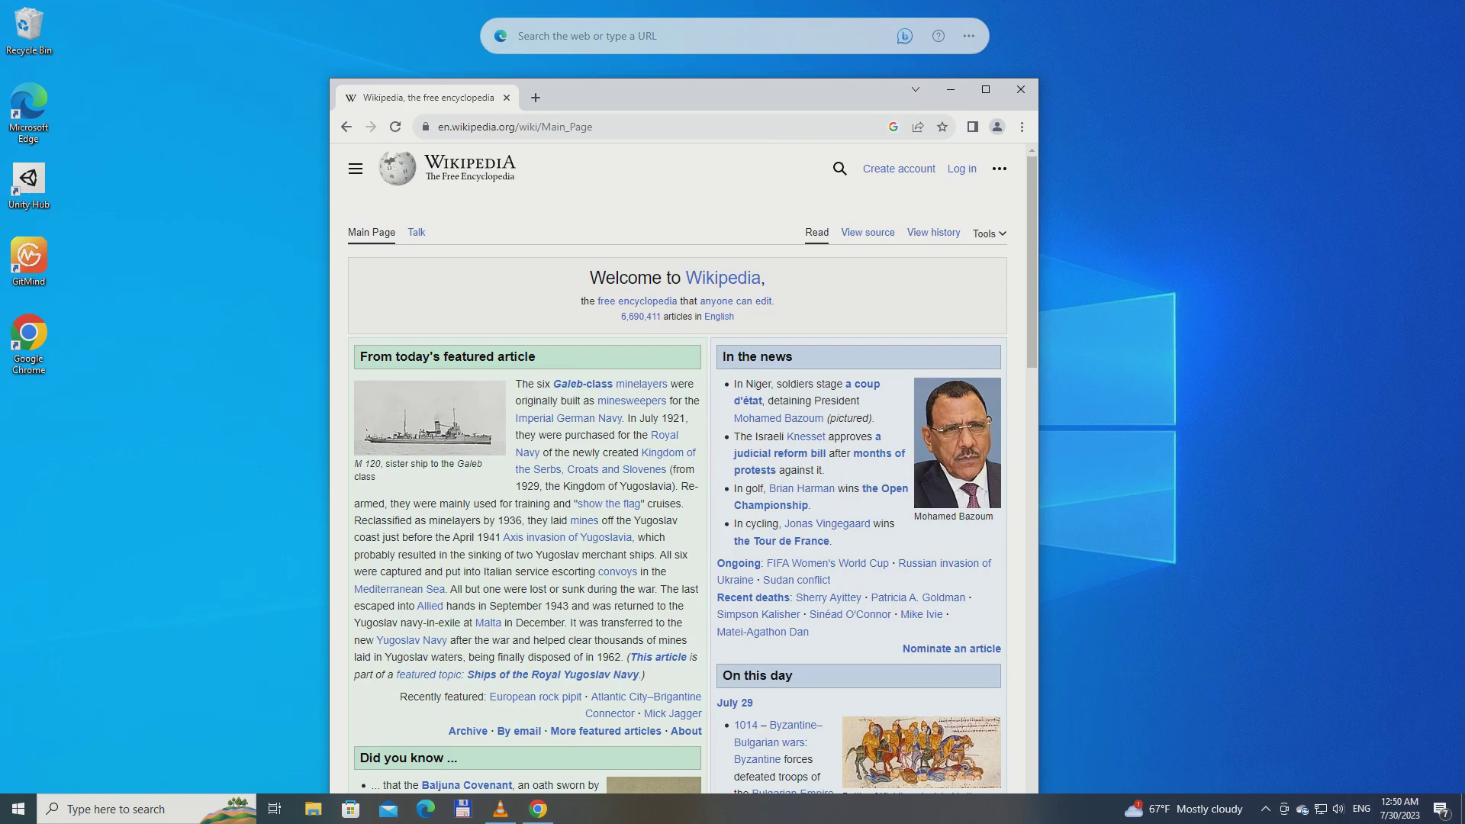
scroll(684, 467, "down", 5)
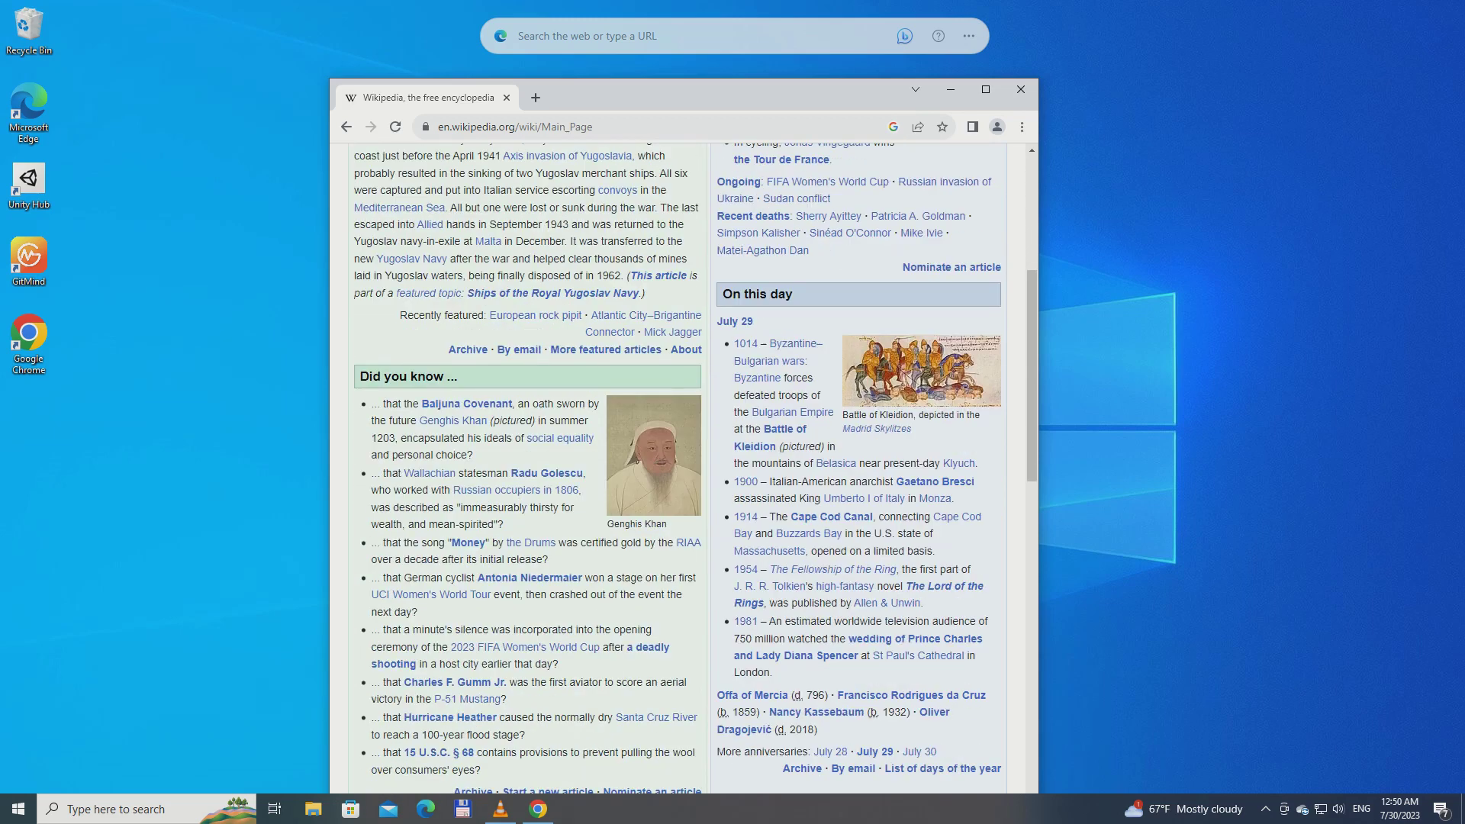
scroll(684, 467, "up", 5)
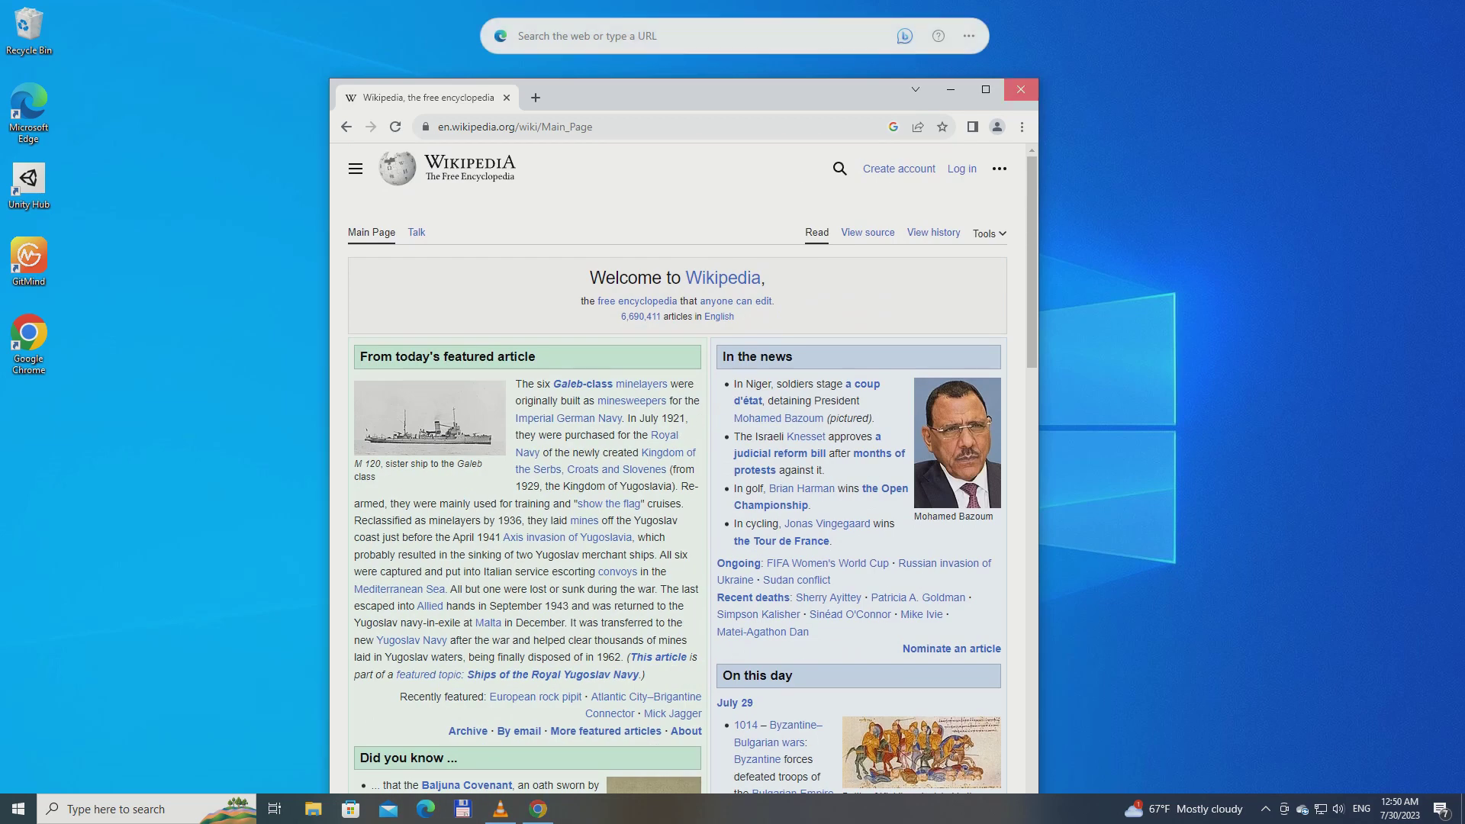
left_click(1020, 90)
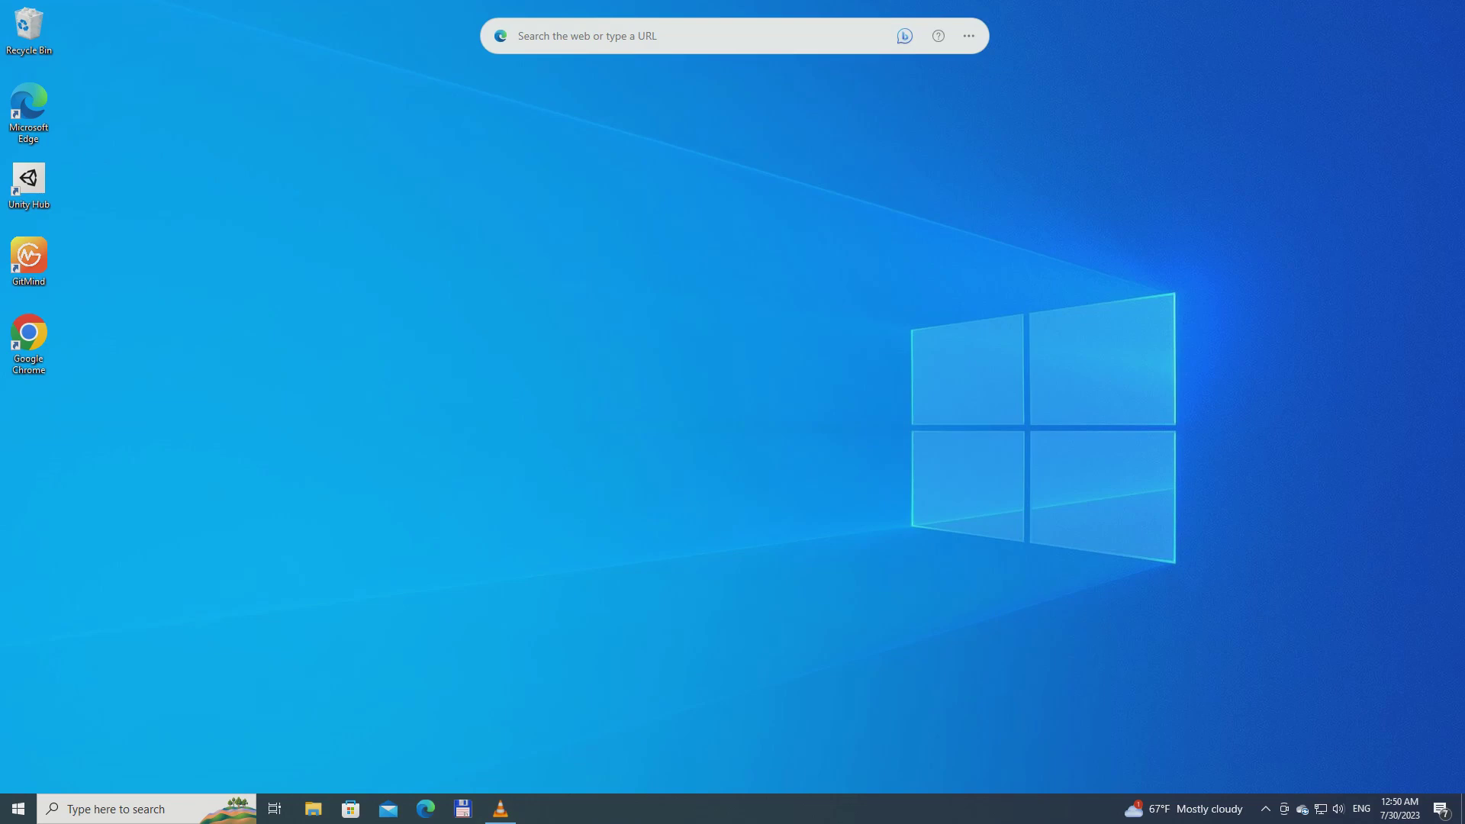